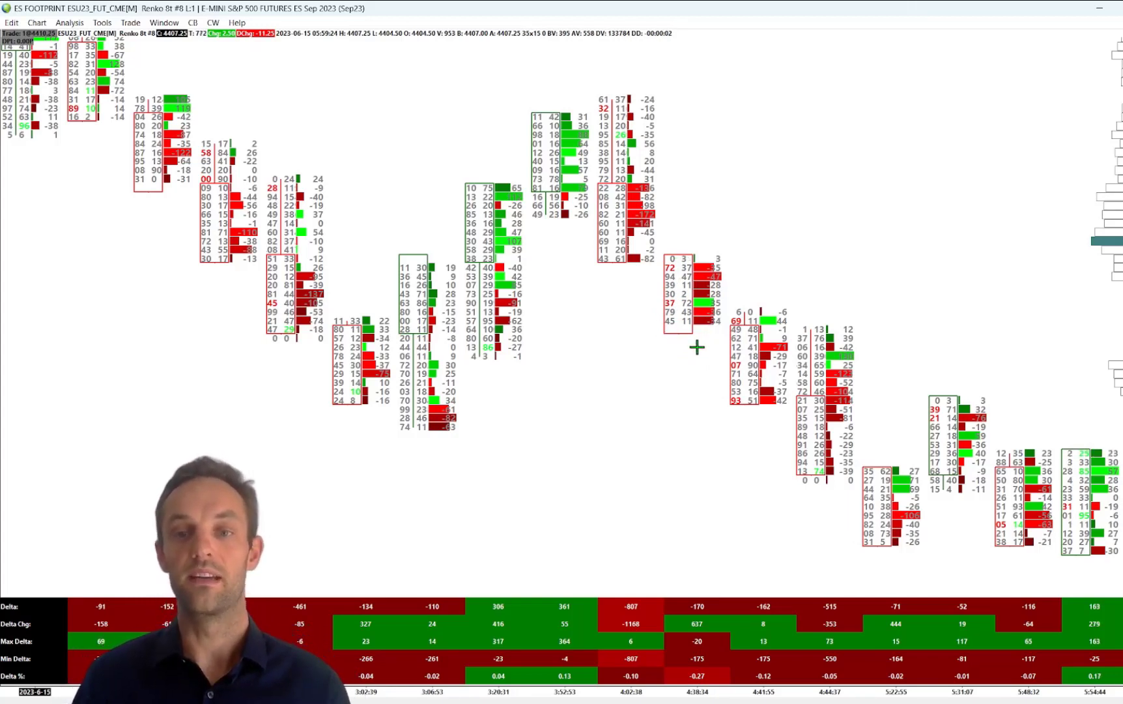
Step: Zoom out the footprint chart and switch to the ES DAY VWAP 2000-volume chart
scroll(682, 438, "down", 1)
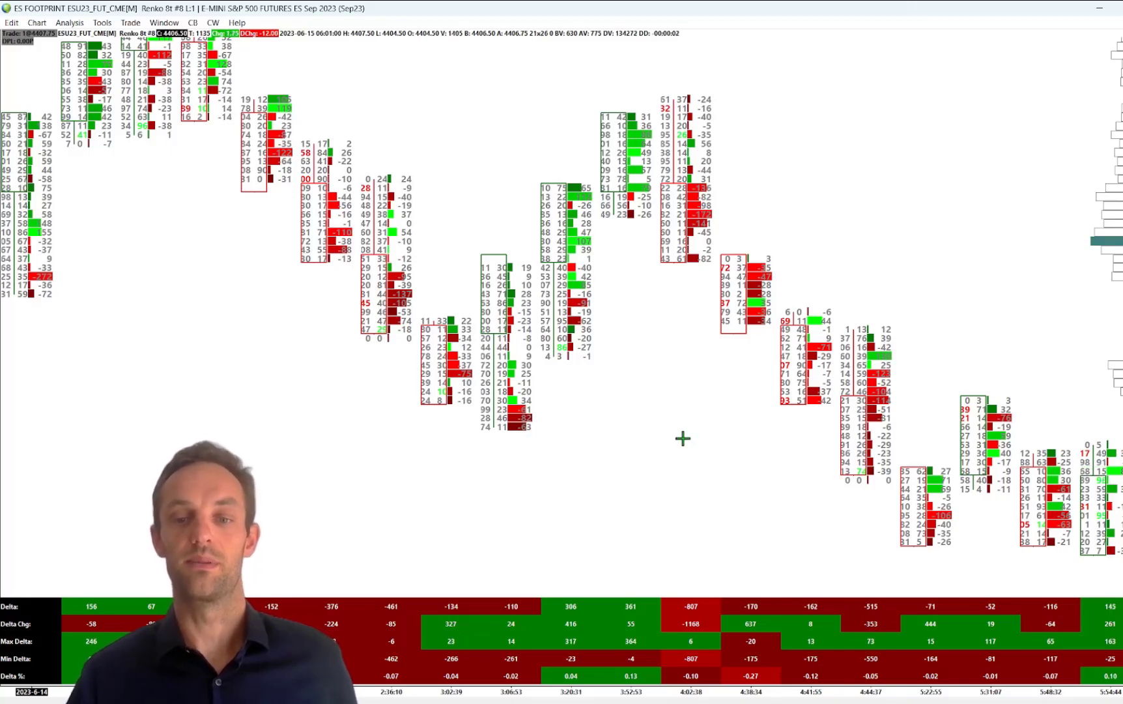
key("ctrl+Tab")
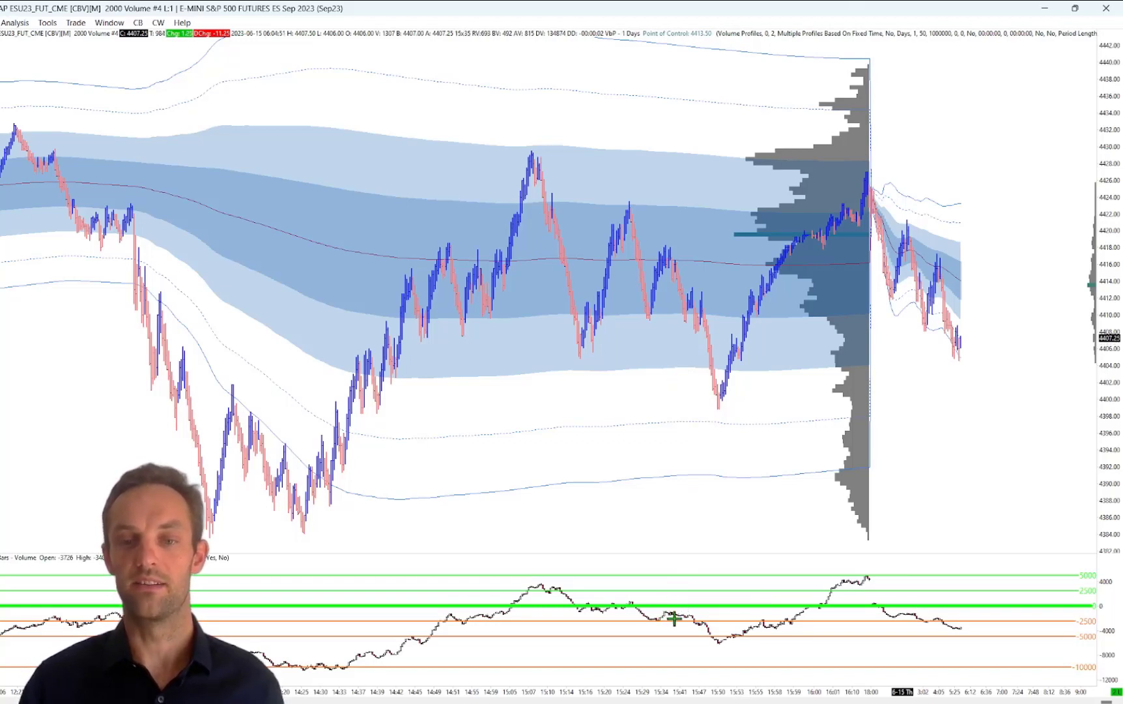
Step: Drag the lower pane's price scale down to spread out the cumulative delta levels
left_click_drag(1111, 619, 1107, 660)
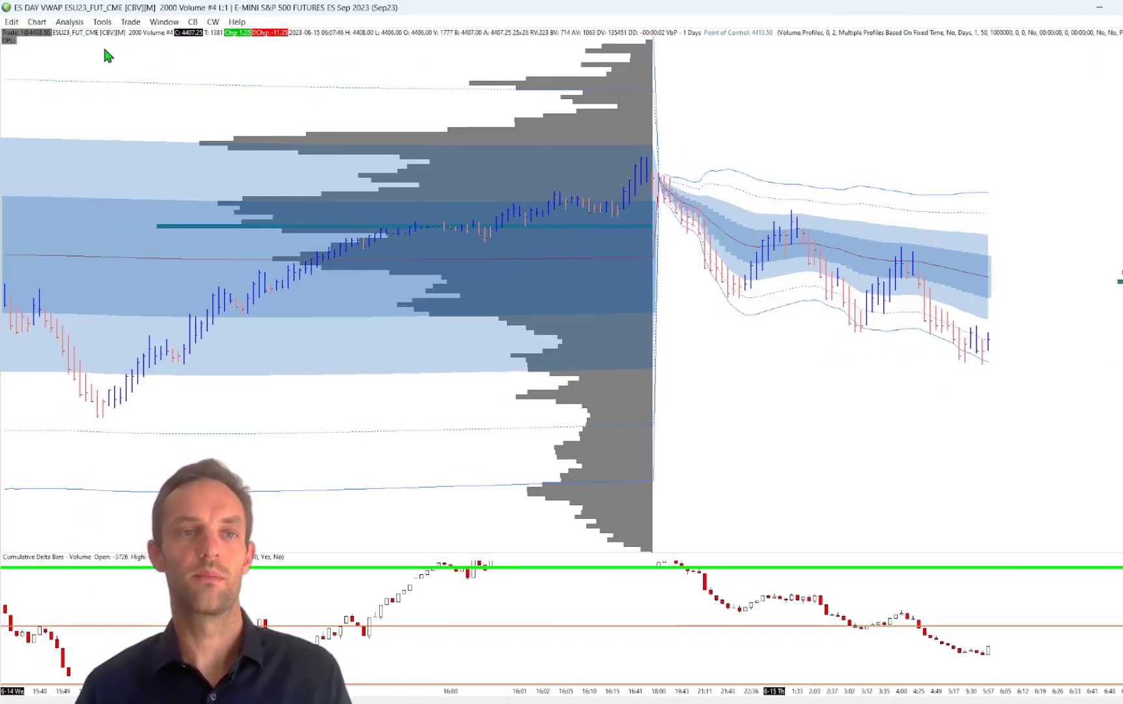
Step: In Chart Settings, change the Volume Per Bar period from 2000 to 5000 and apply it to all charts
left_click(37, 22)
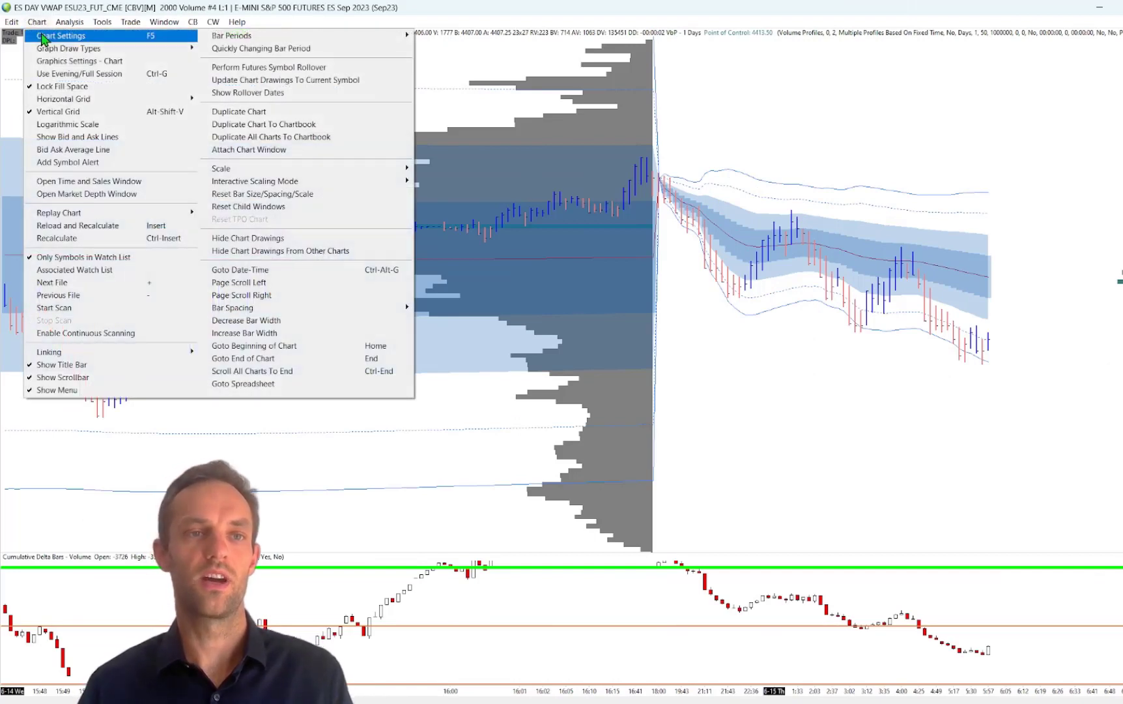
left_click(46, 38)
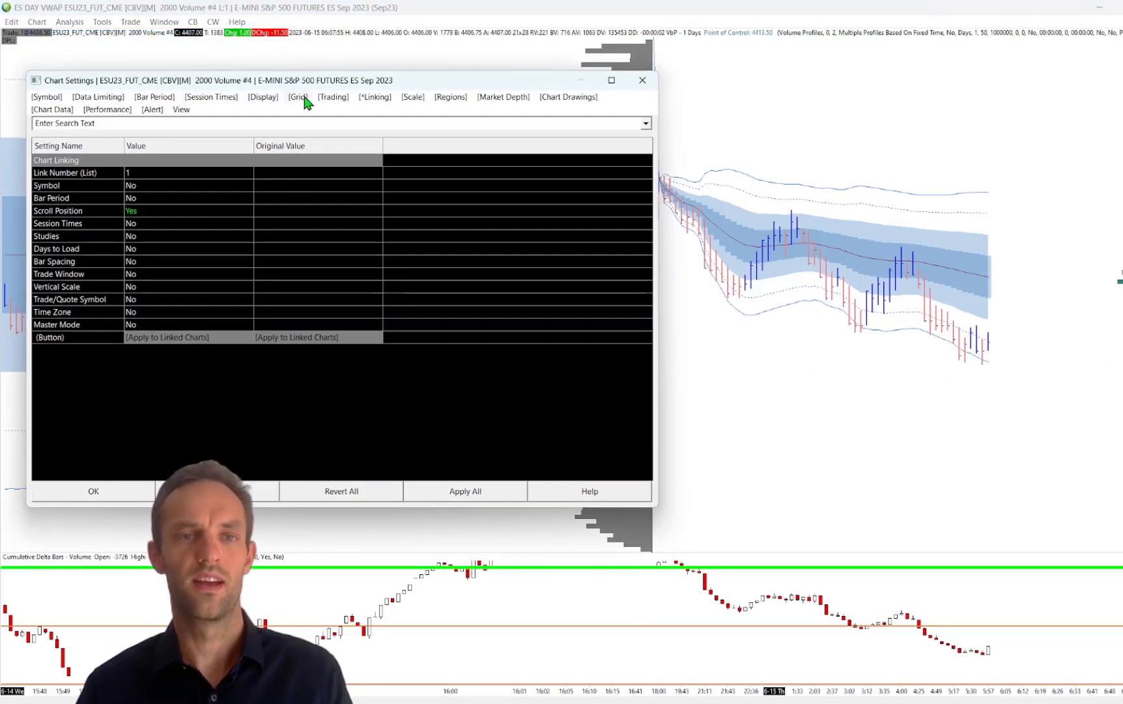
left_click(156, 98)
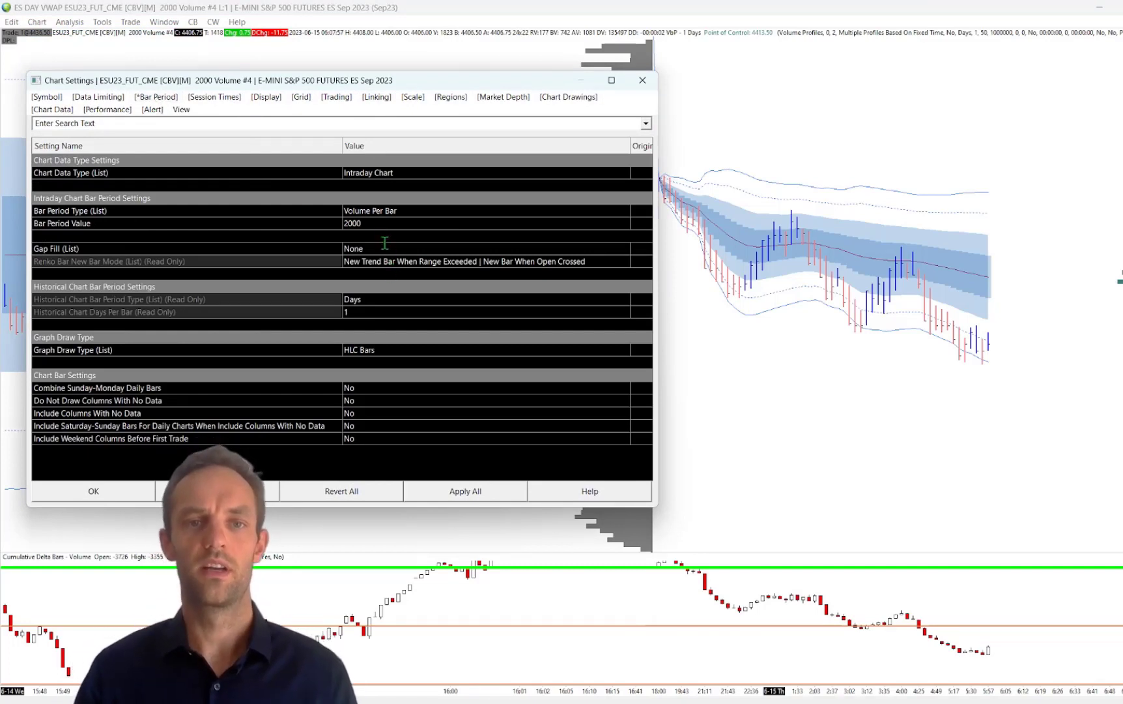
left_click(372, 211)
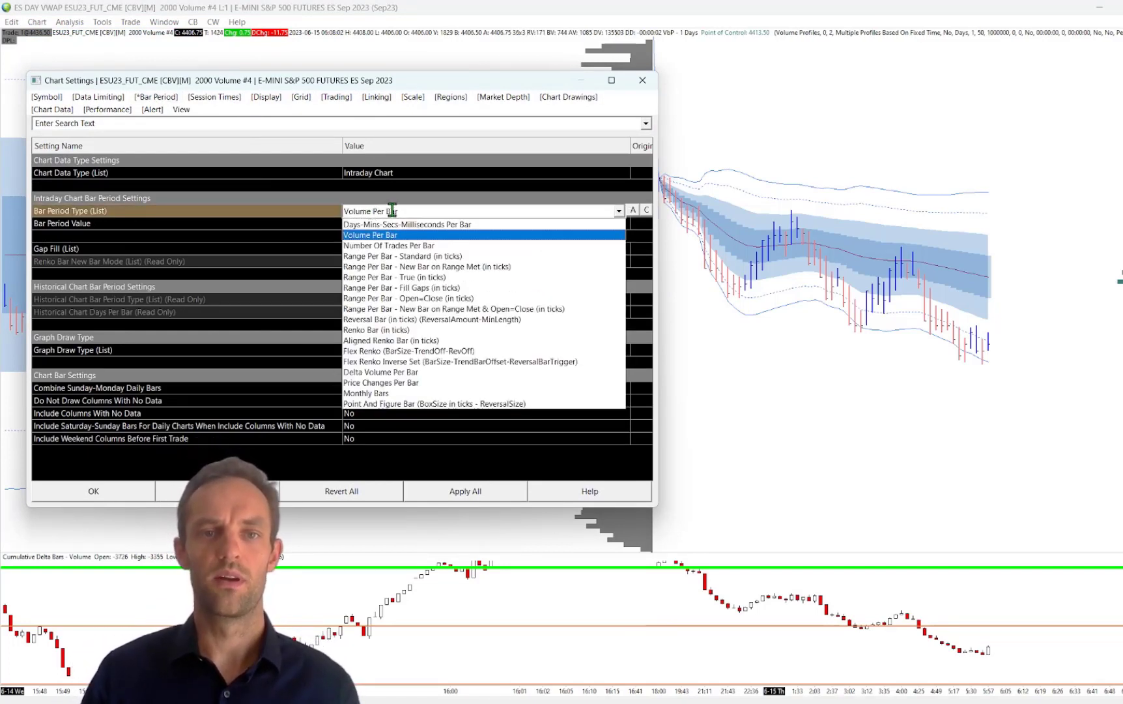
left_click(369, 236)
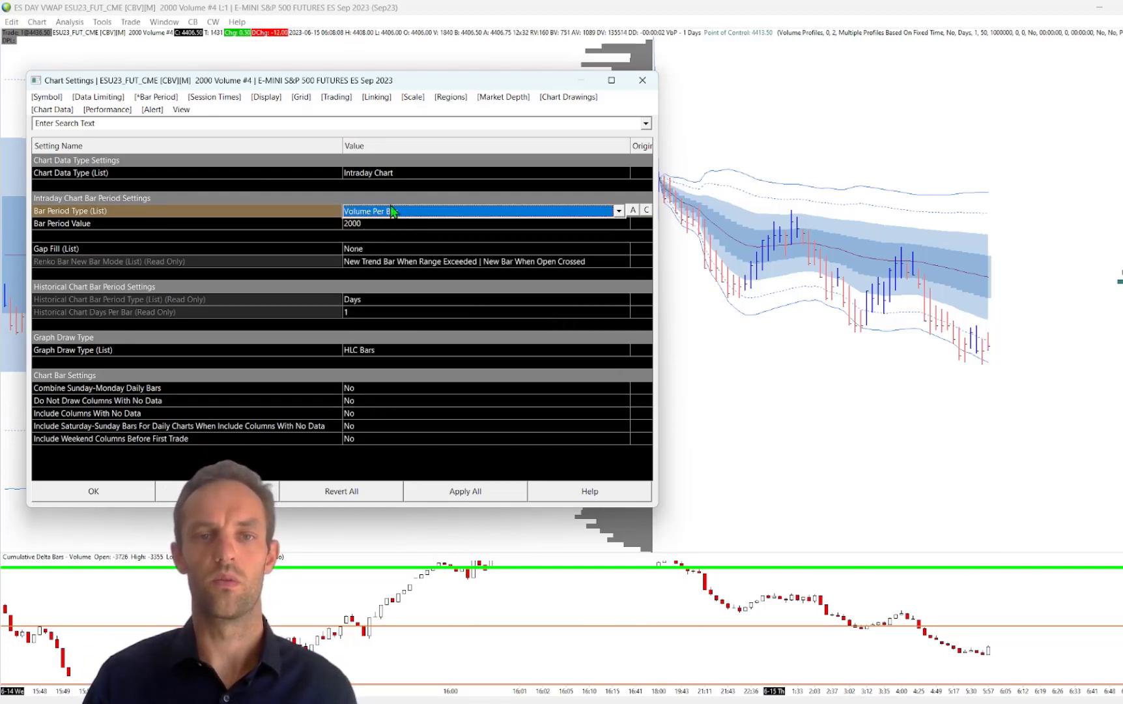
left_click(369, 226)
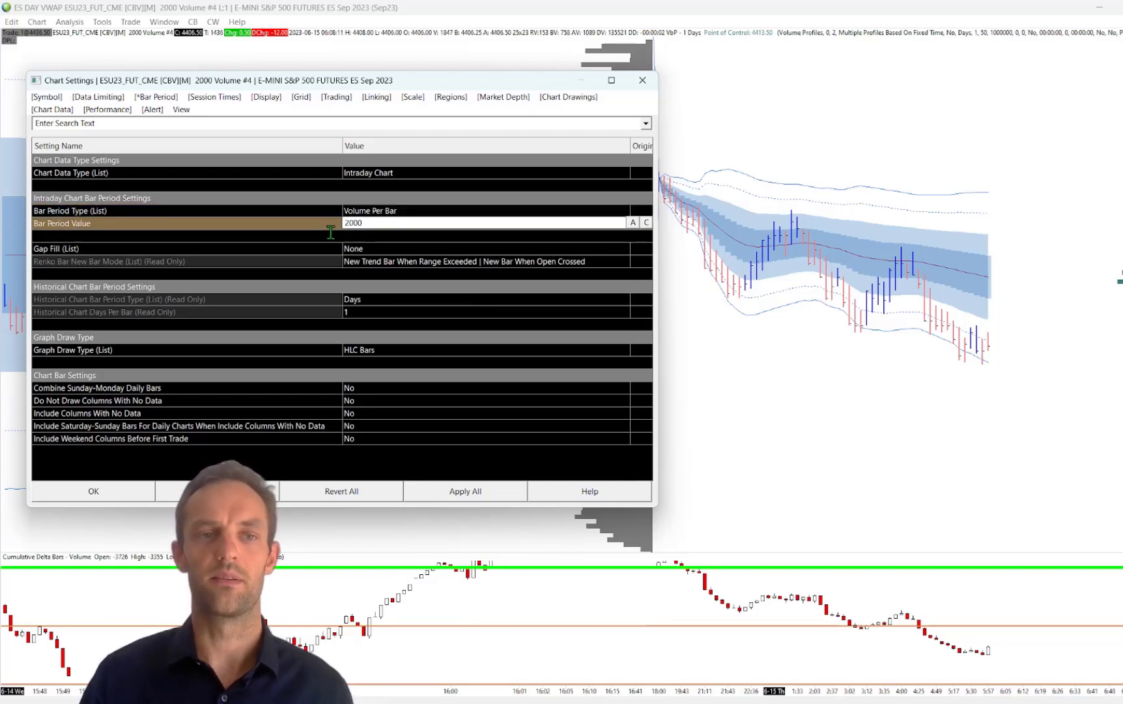
left_click(345, 222)
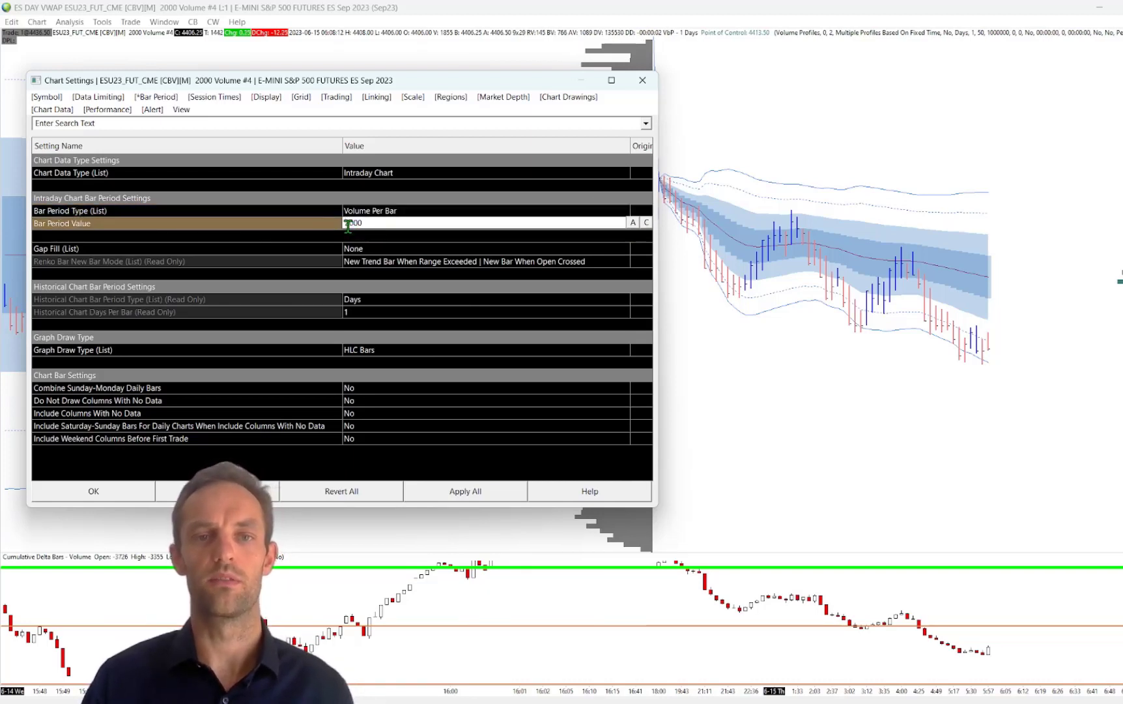
left_click_drag(350, 222, 339, 222)
type("5")
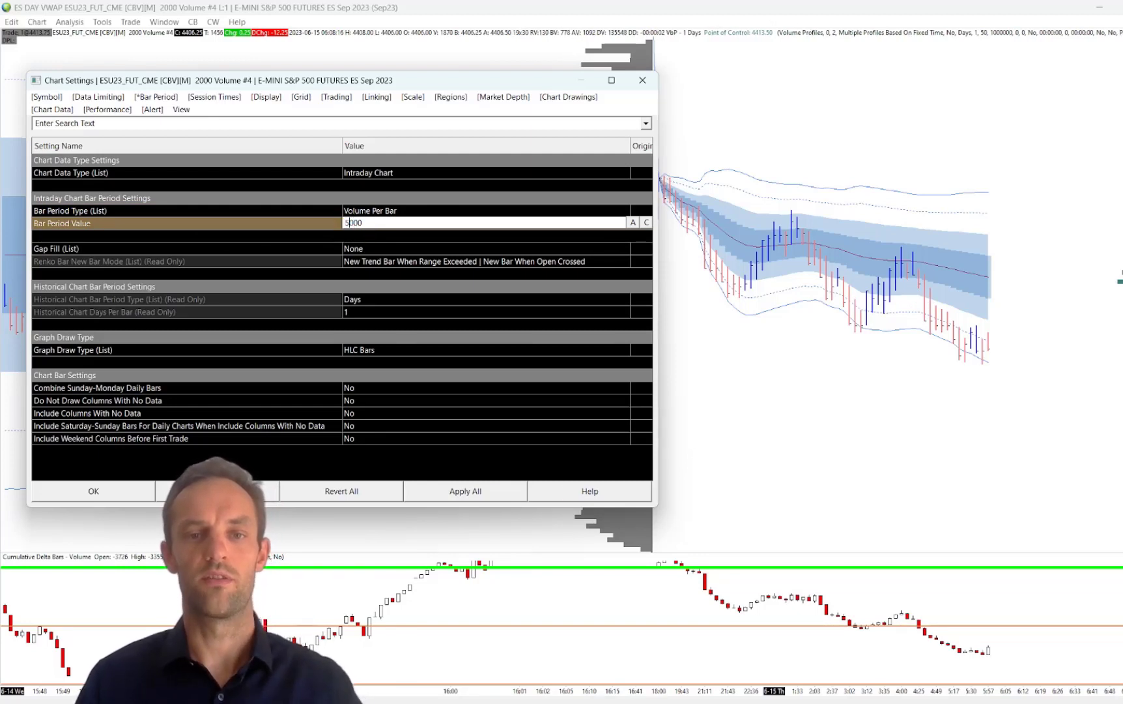
left_click(476, 489)
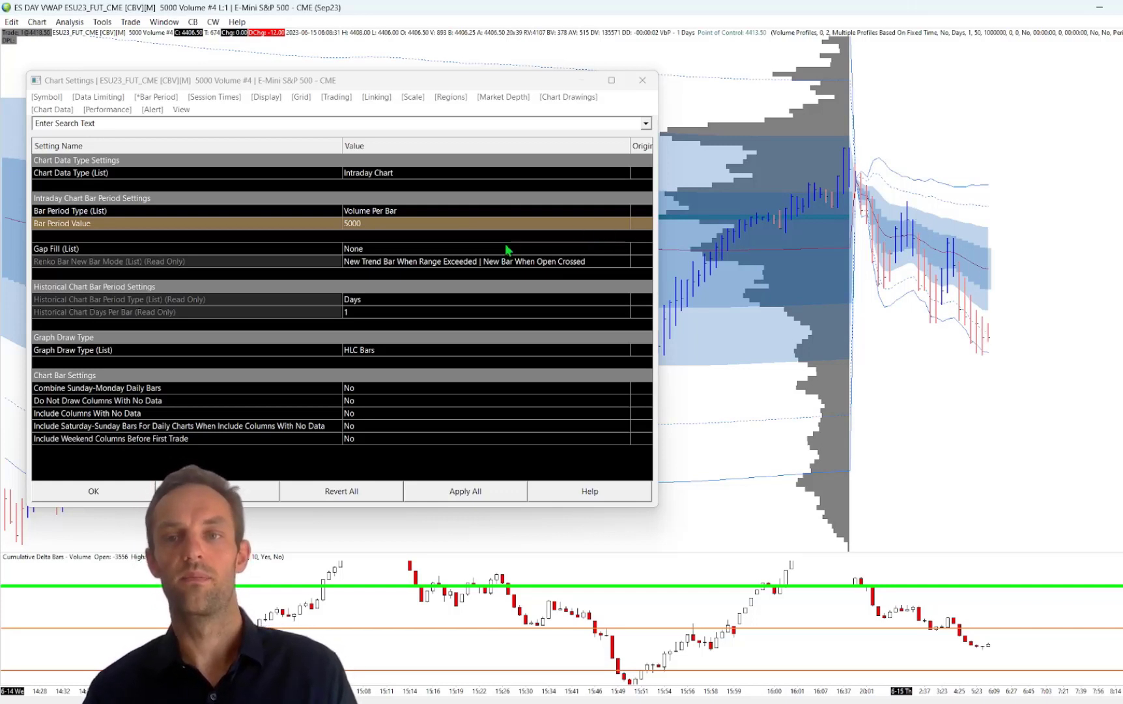
Step: Set the bar period value back to 2000 and apply it to all charts
left_click(349, 223)
key("BackSpace")
type("2")
left_click(462, 501)
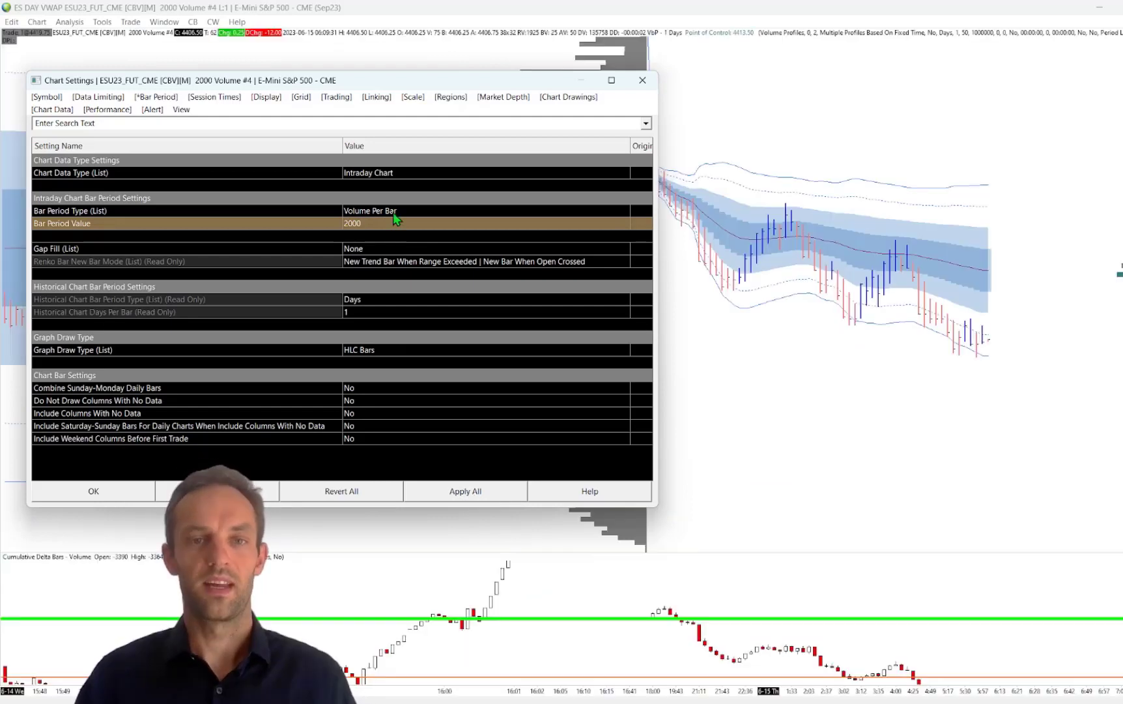
Step: Try the Days-Mins-Secs-Milliseconds Per Bar type, then switch back to Volume Per Bar at 2000
left_click(394, 212)
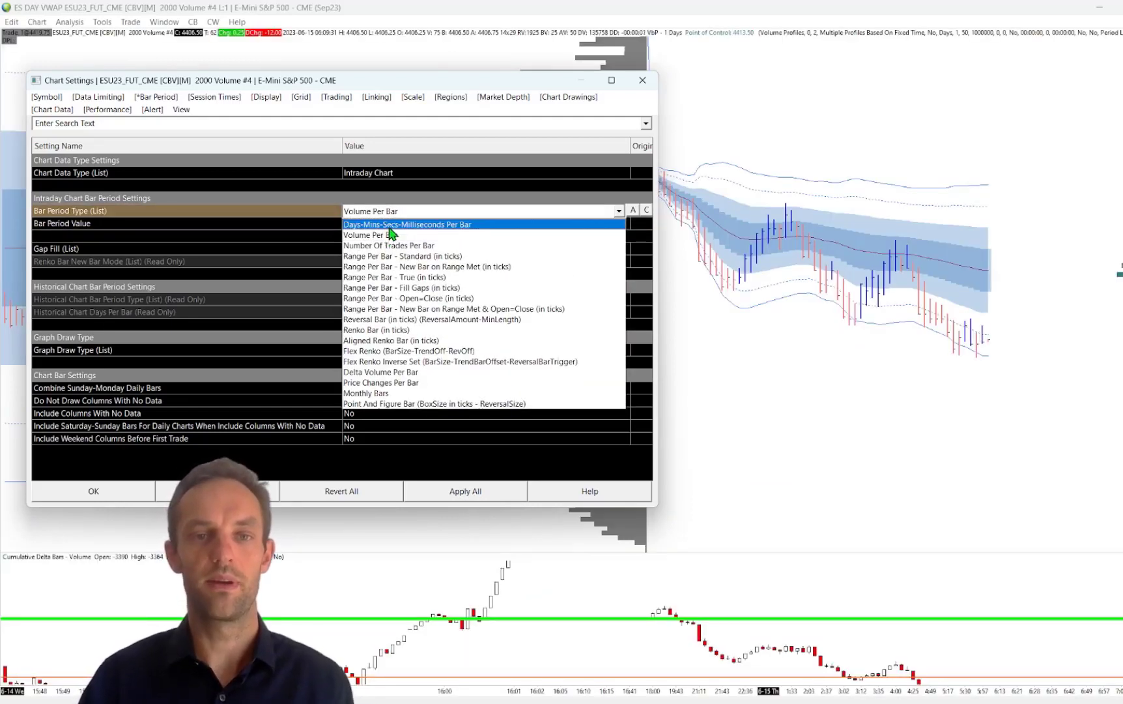
left_click(400, 225)
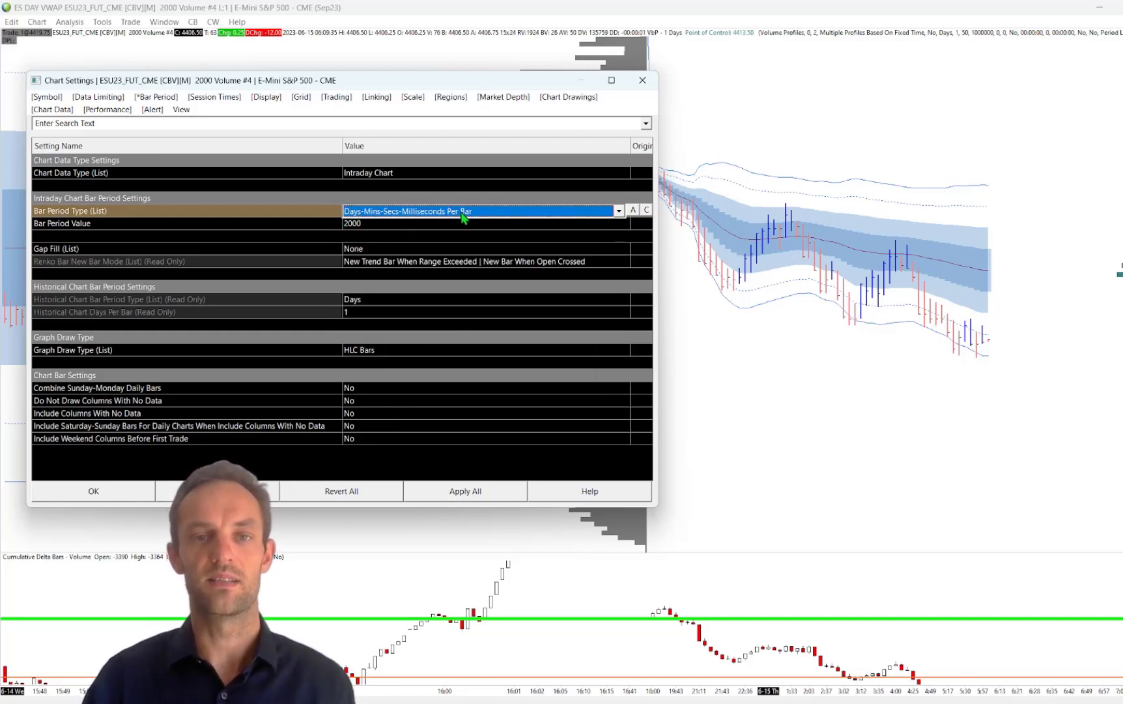
left_click(365, 227)
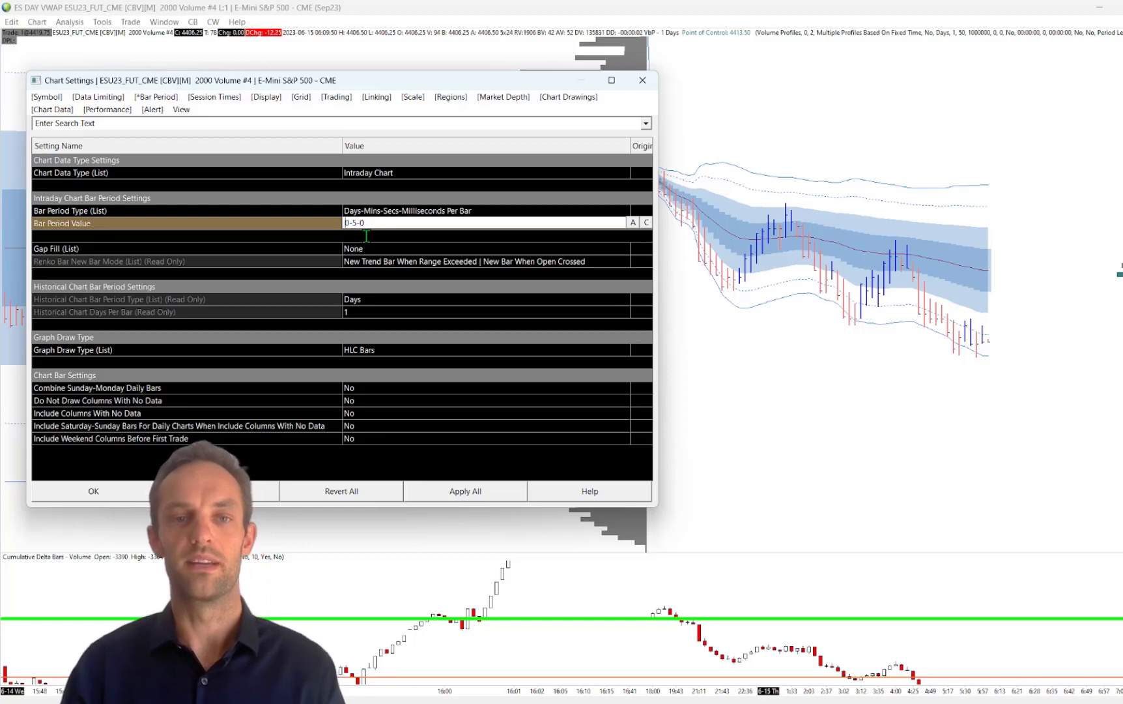
left_click(408, 211)
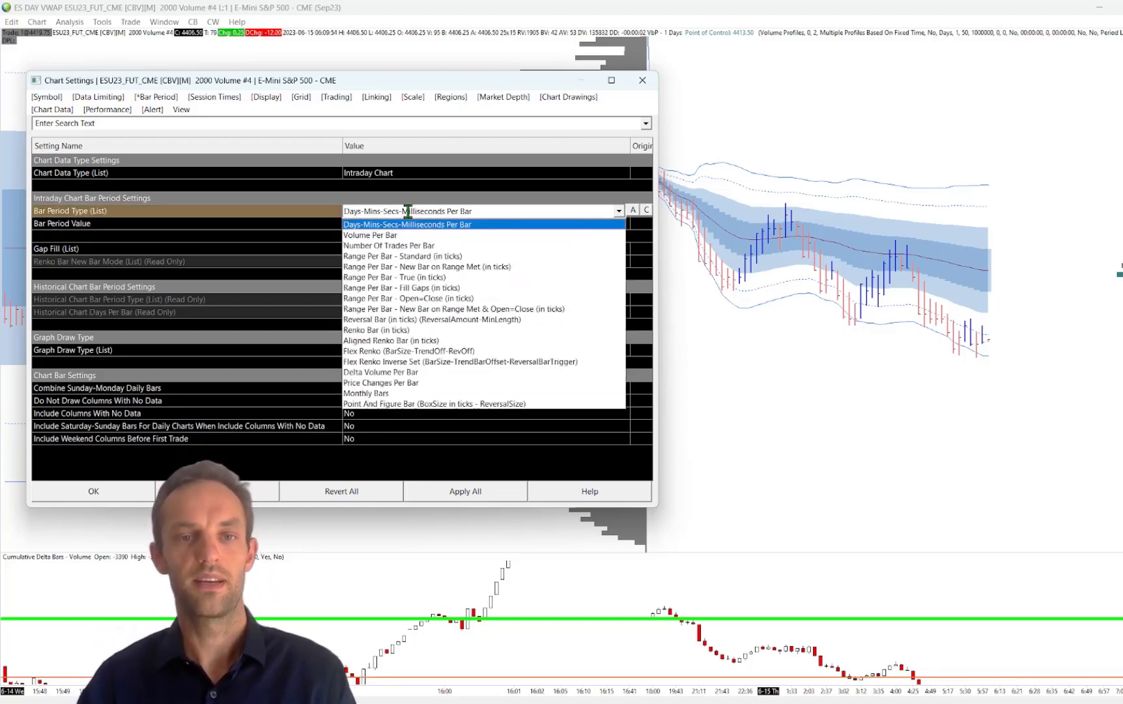
left_click(391, 234)
left_click(376, 225)
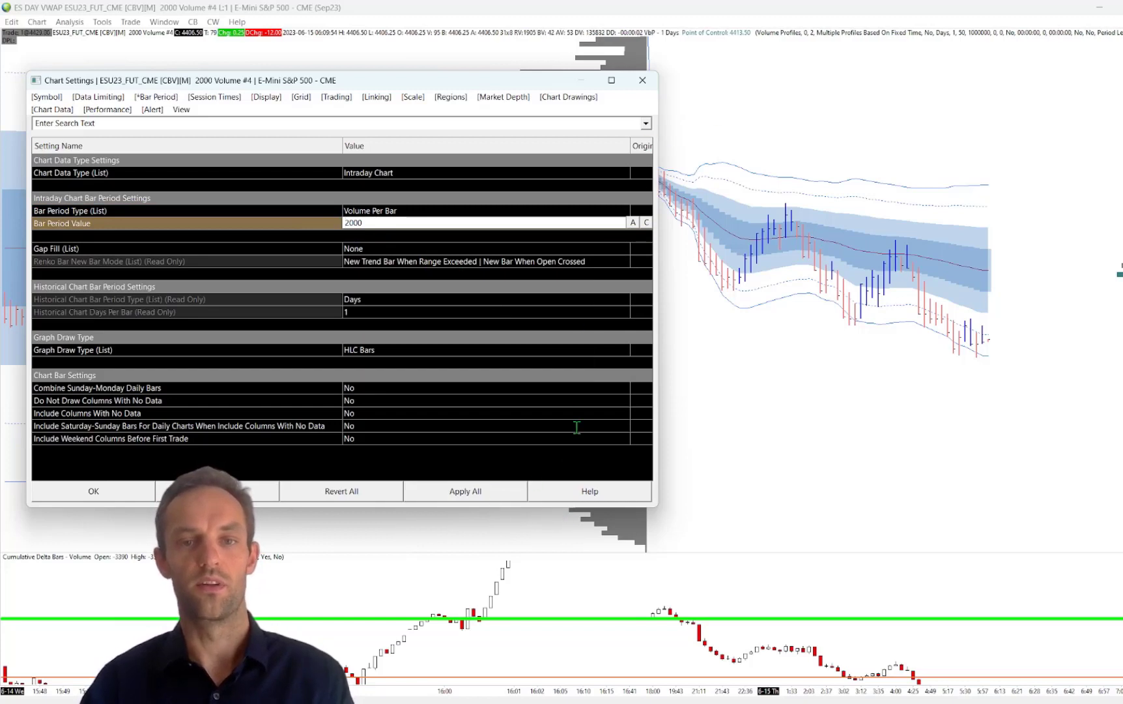
Step: Close the Chart Settings dialog
key("Return")
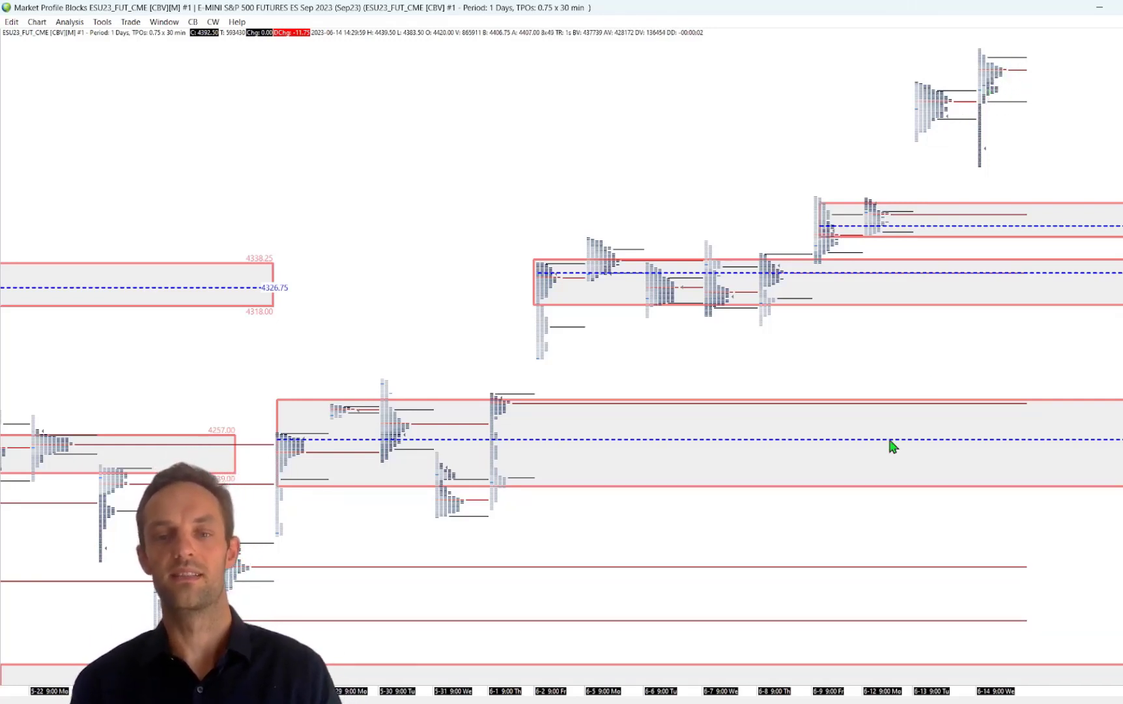
left_click_drag(710, 696, 554, 692)
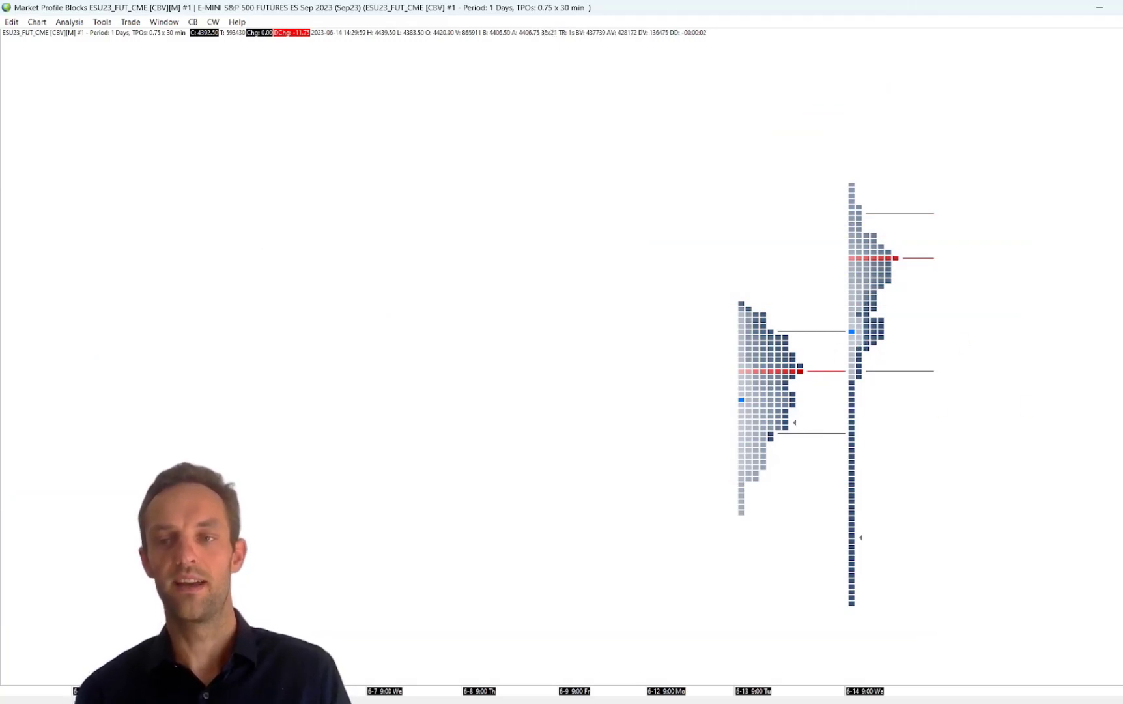
scroll(698, 297, "down", 3)
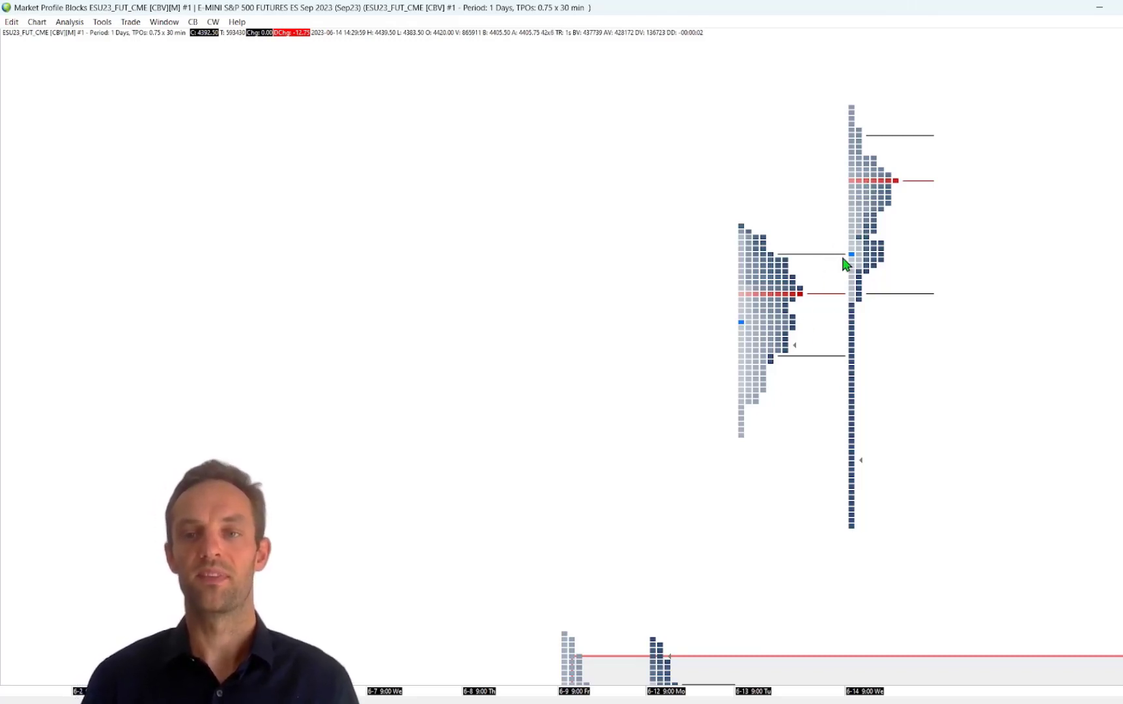
Step: Merge the daily profile with the next day's profile and mark out its lower price range
right_click(774, 313)
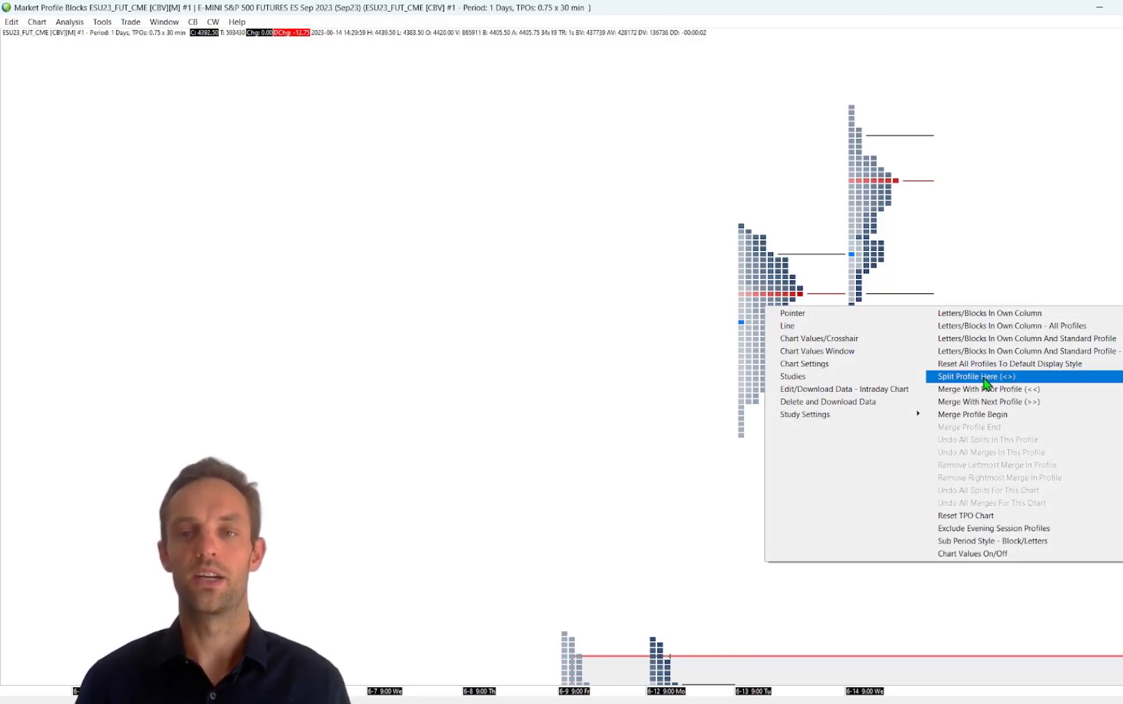
left_click(1018, 402)
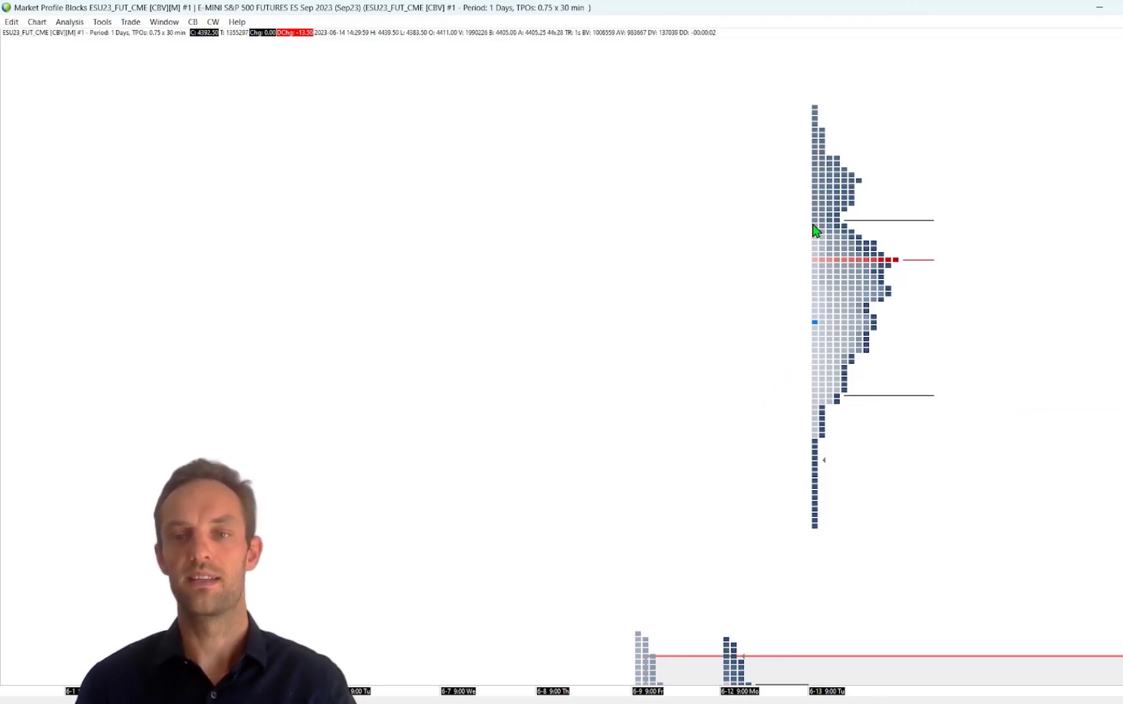
left_click_drag(814, 222, 822, 404)
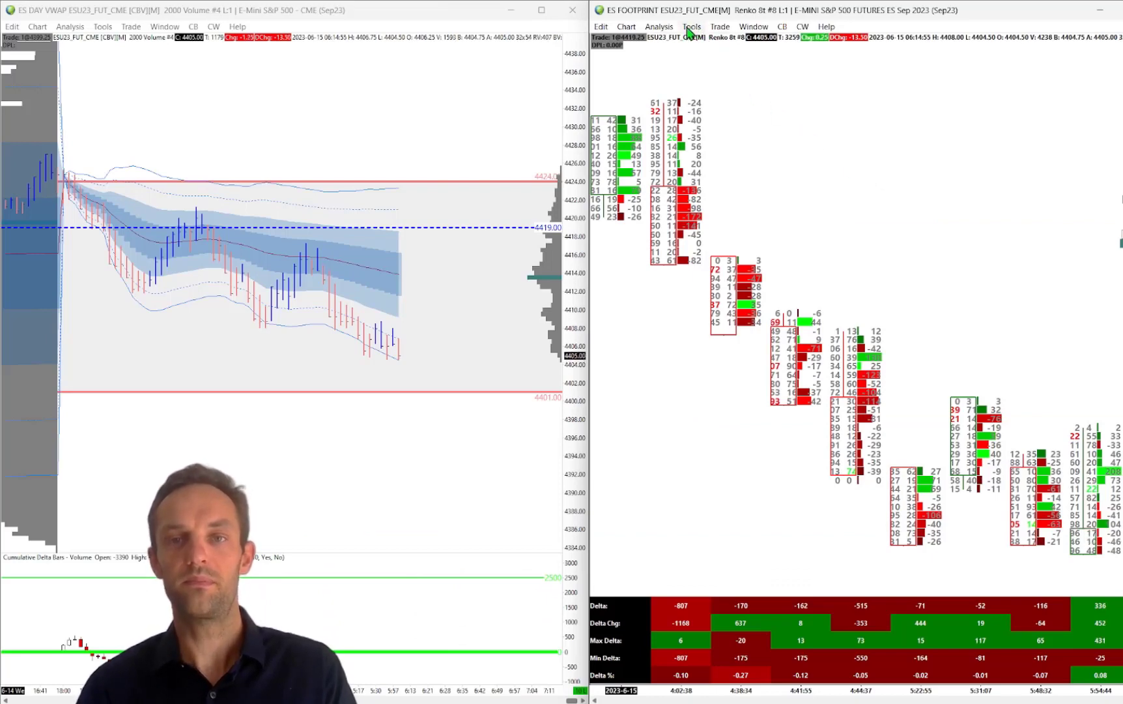
Step: Attach a trade window to the ESU23 Renko chart and move it over the left chart
left_click(717, 33)
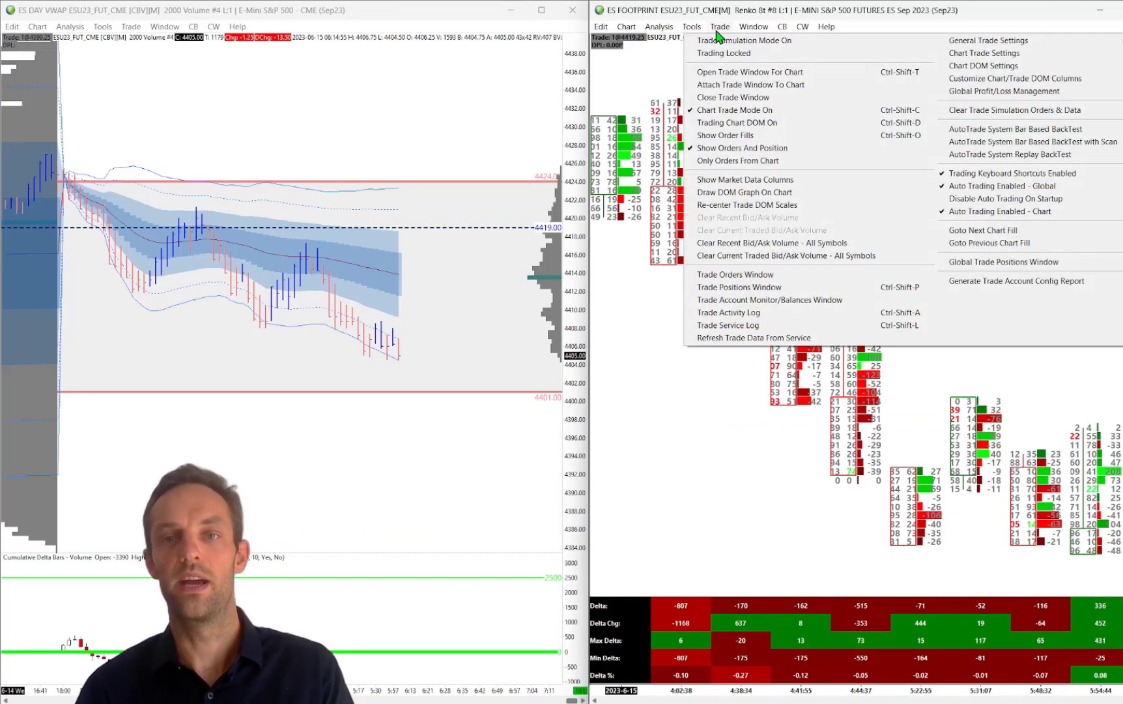
left_click(738, 85)
left_click_drag(584, 207, 563, 199)
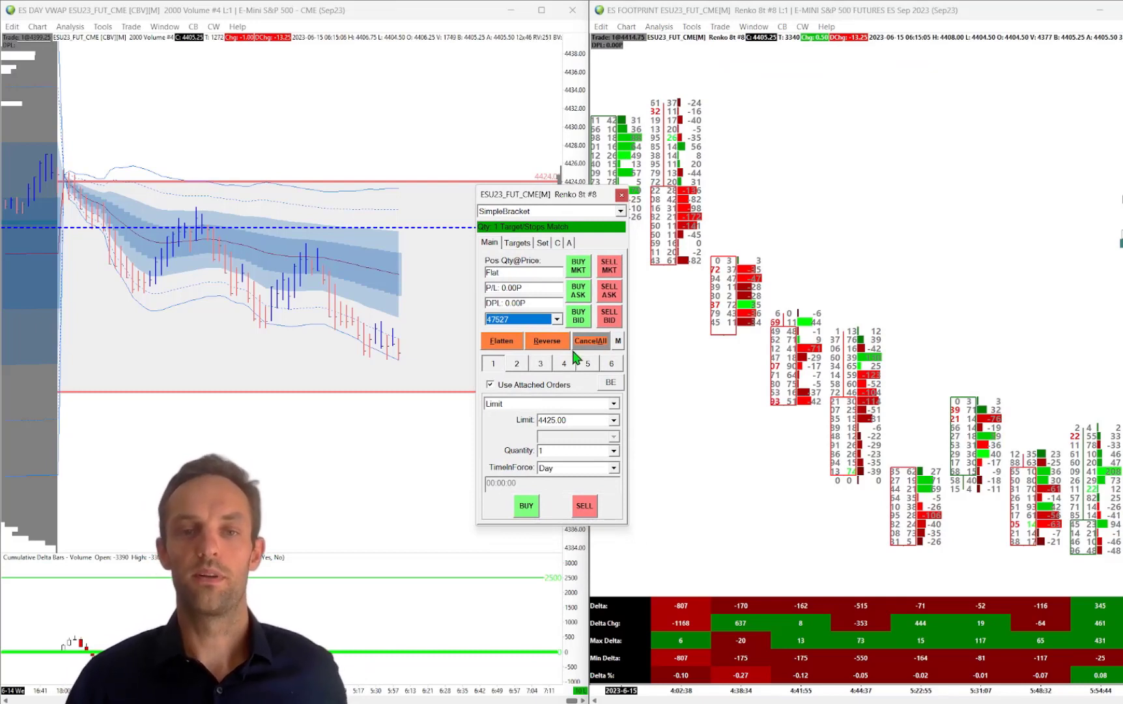
Step: Review the bracket's 32-tick target and 10-tick Stop 1 settings, then return to the Main tab
left_click(518, 243)
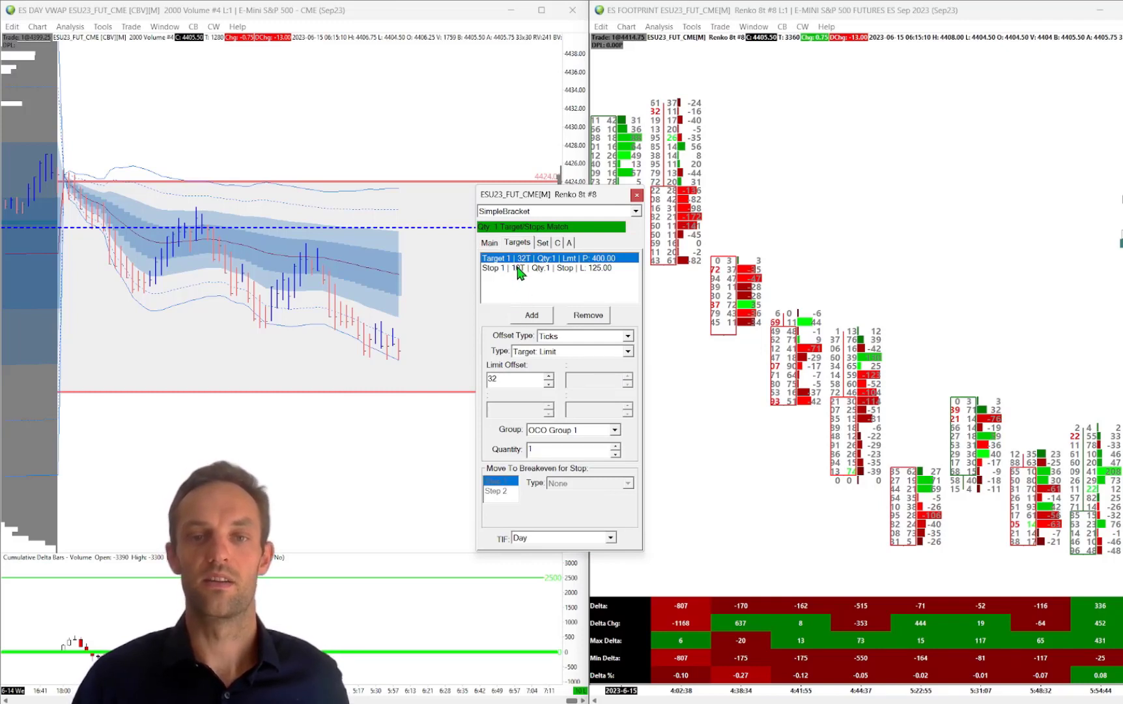
left_click(537, 272)
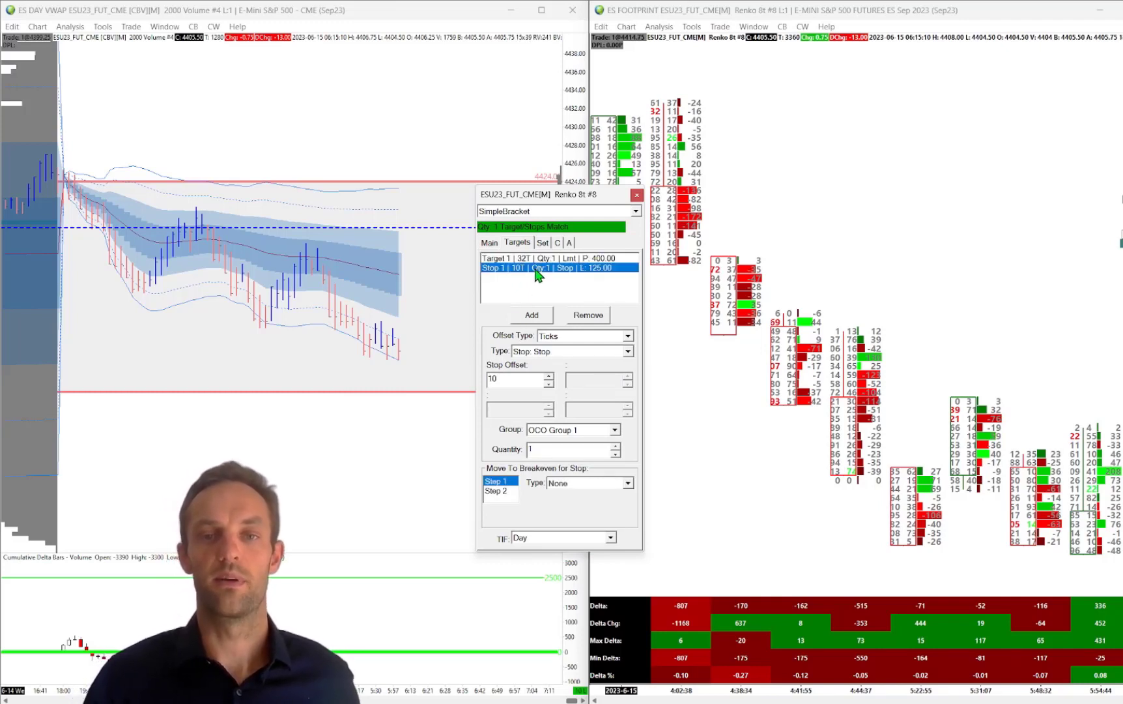
left_click(494, 246)
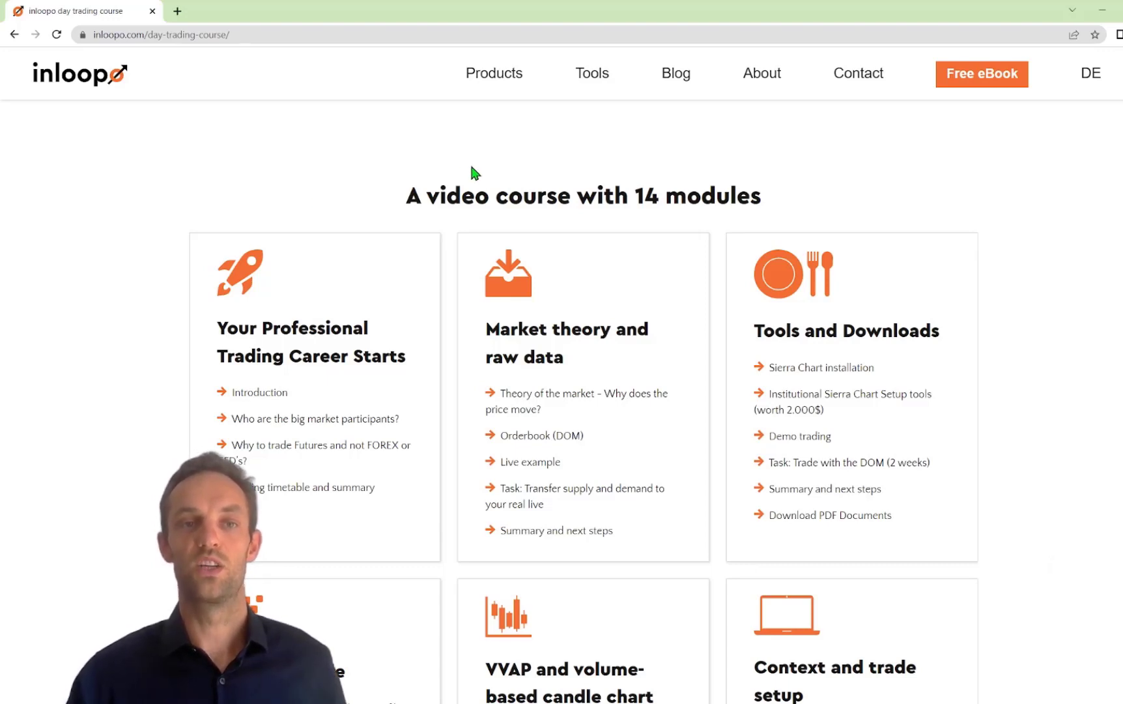
mouse_move(496, 72)
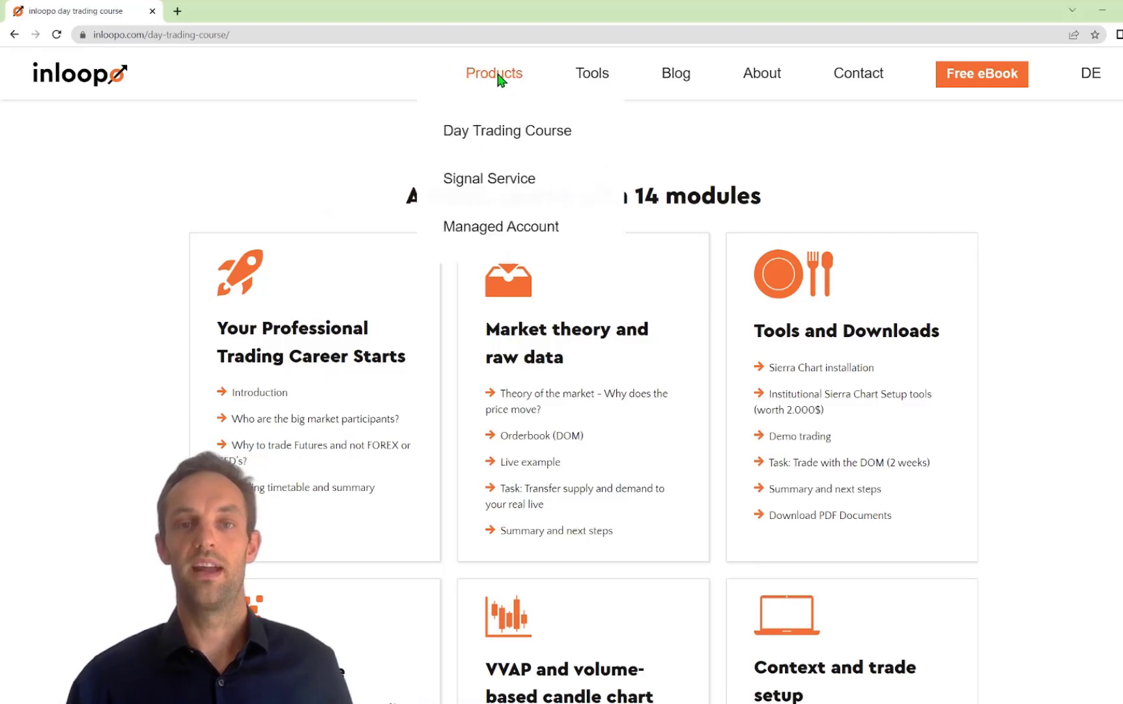
left_click(508, 144)
scroll(600, 289, "down", 10)
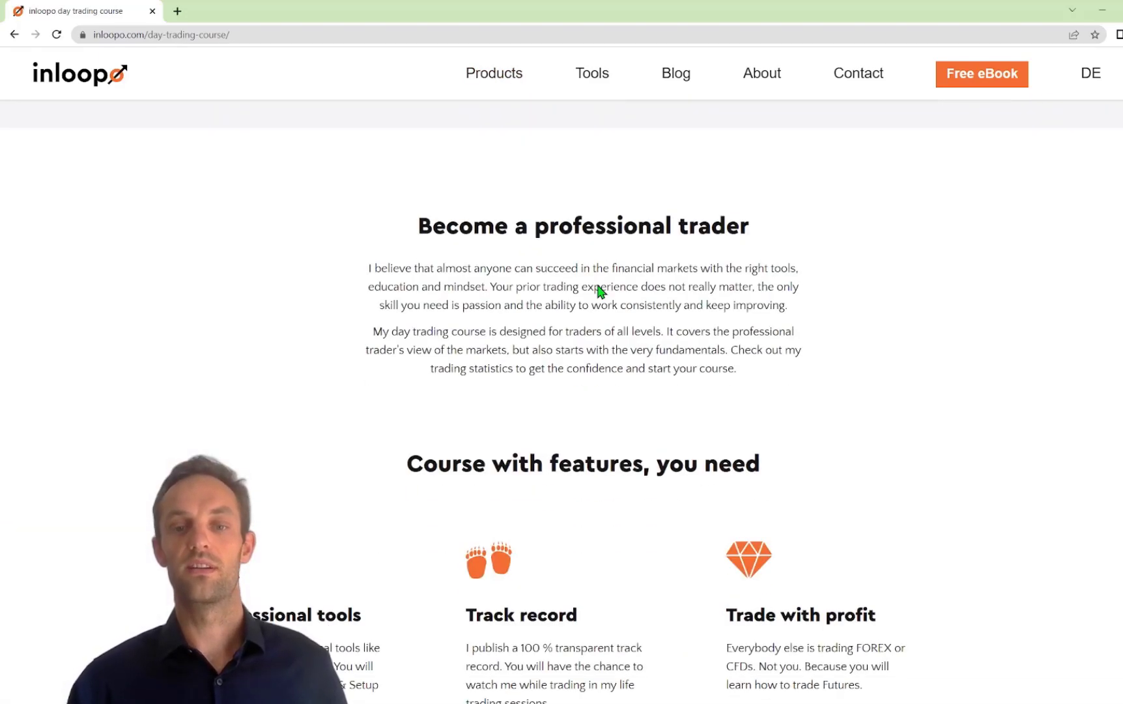
scroll(598, 287, "down", 10)
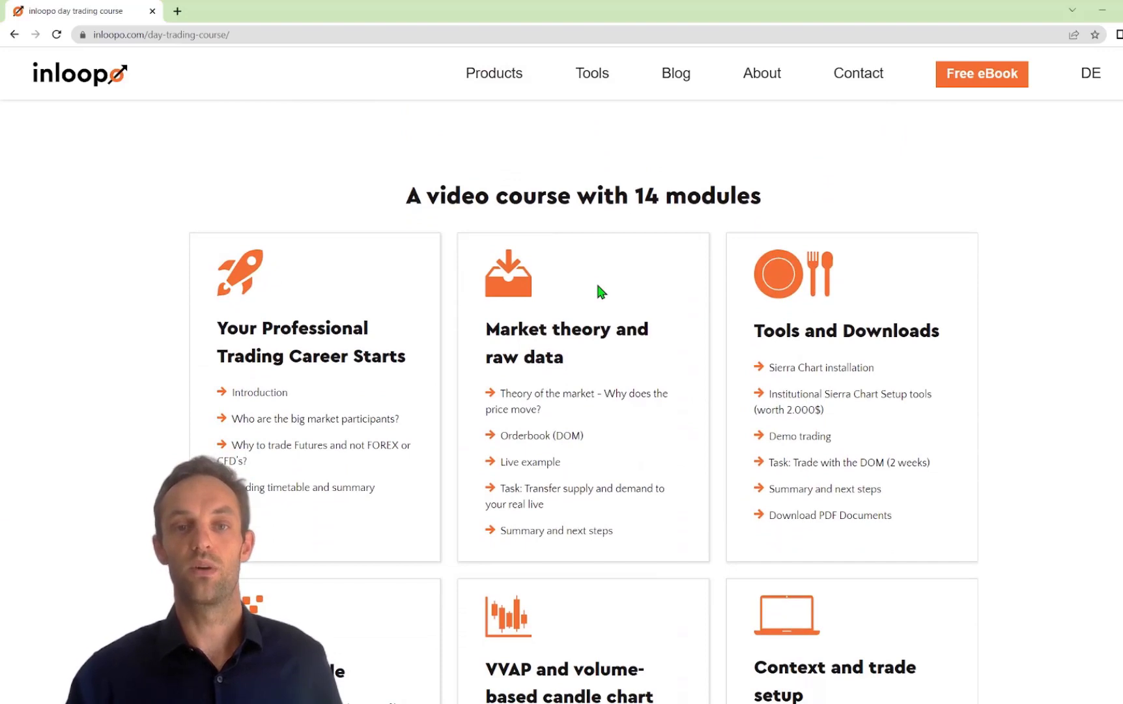
scroll(1018, 390, "down", 1)
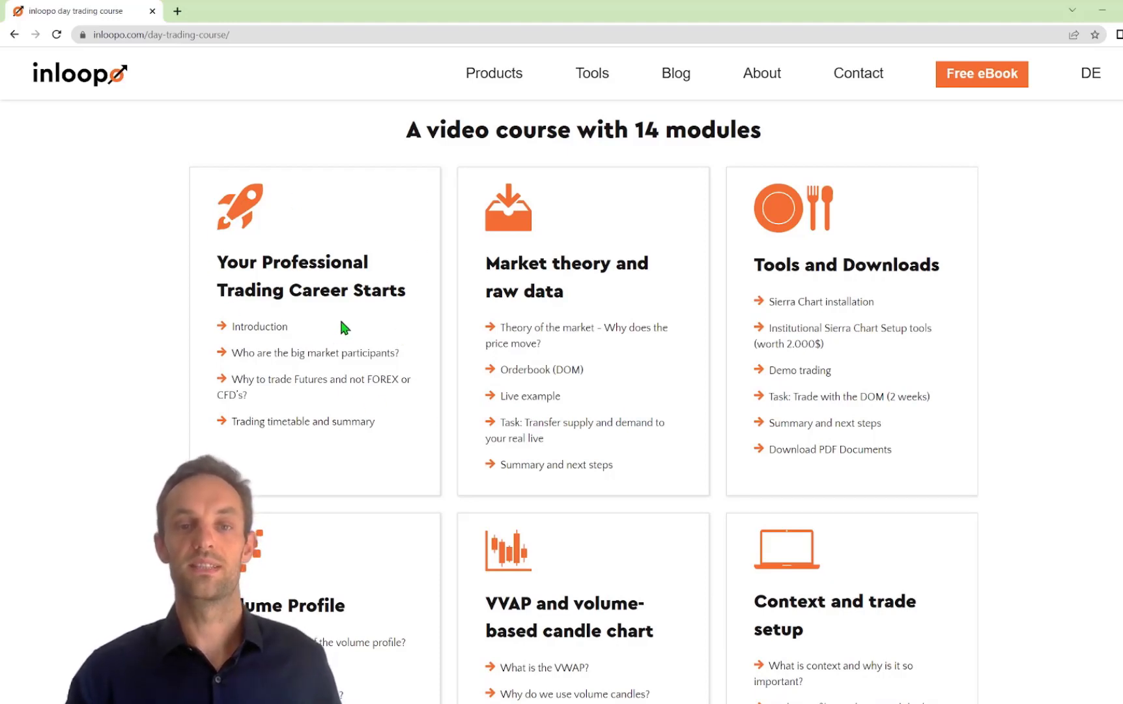
scroll(312, 339, "down", 1)
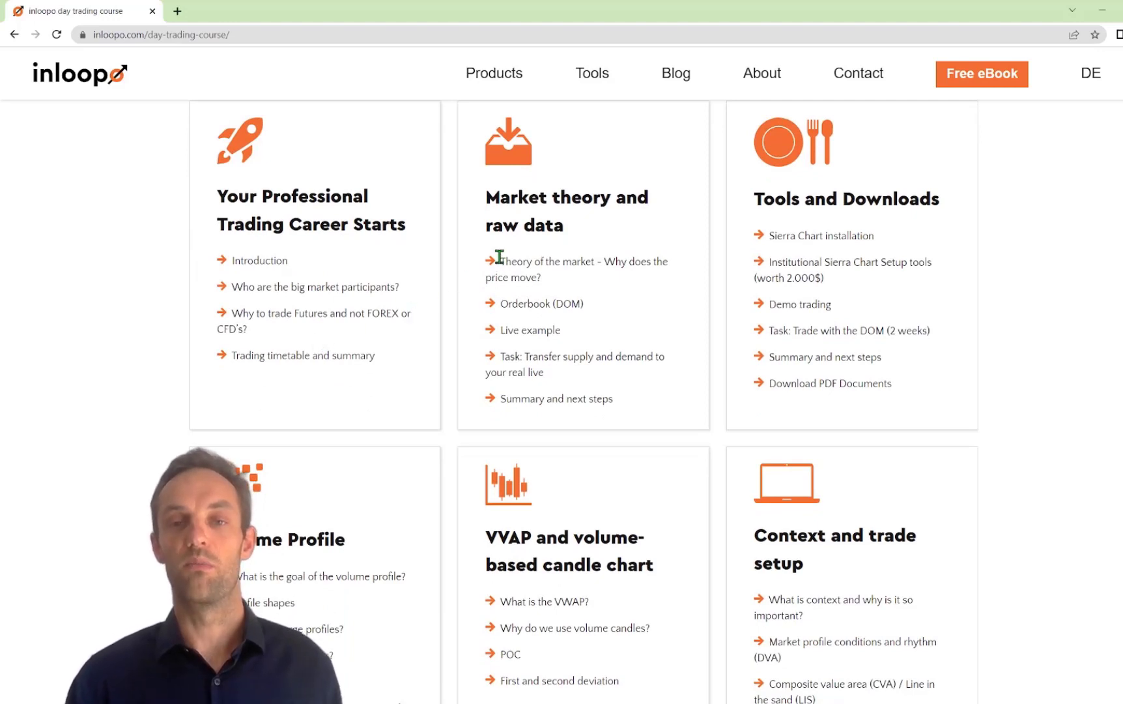
scroll(619, 313, "down", 1)
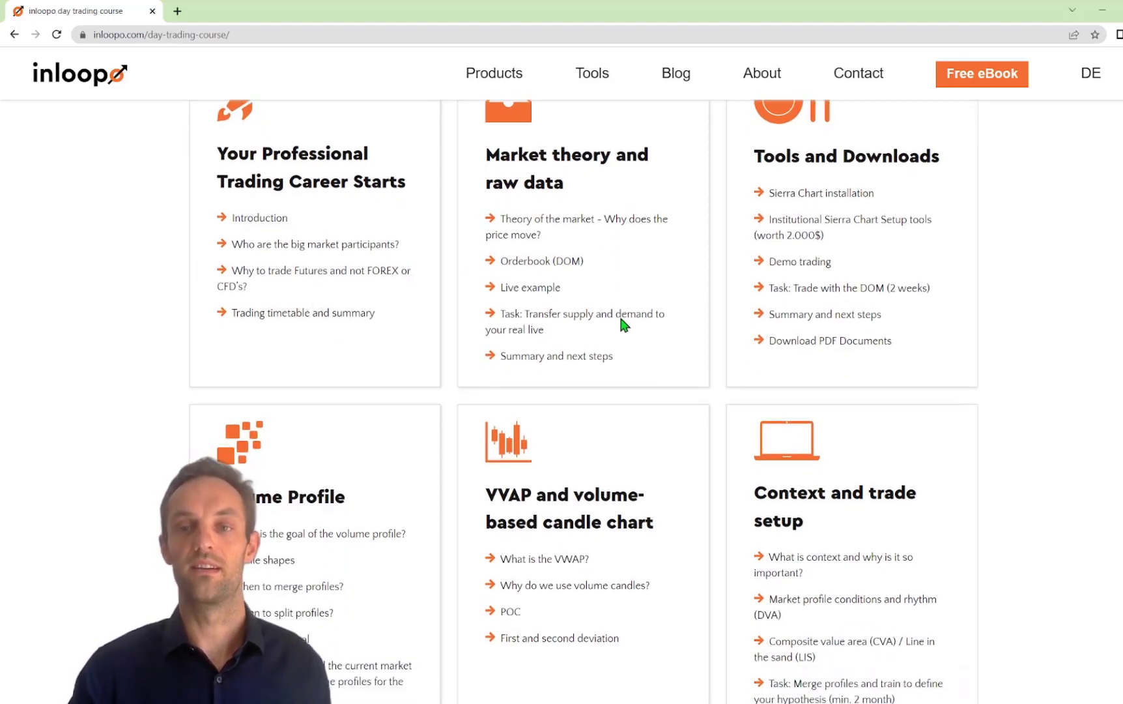
scroll(660, 342, "down", 5)
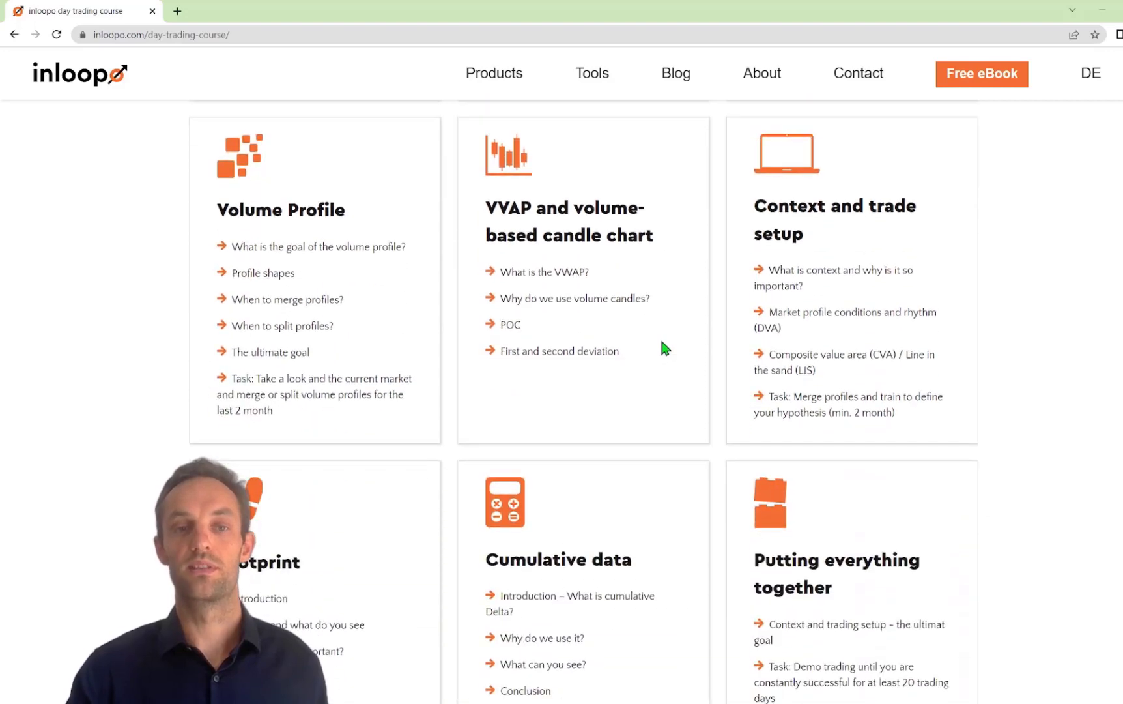
scroll(662, 350, "down", 2)
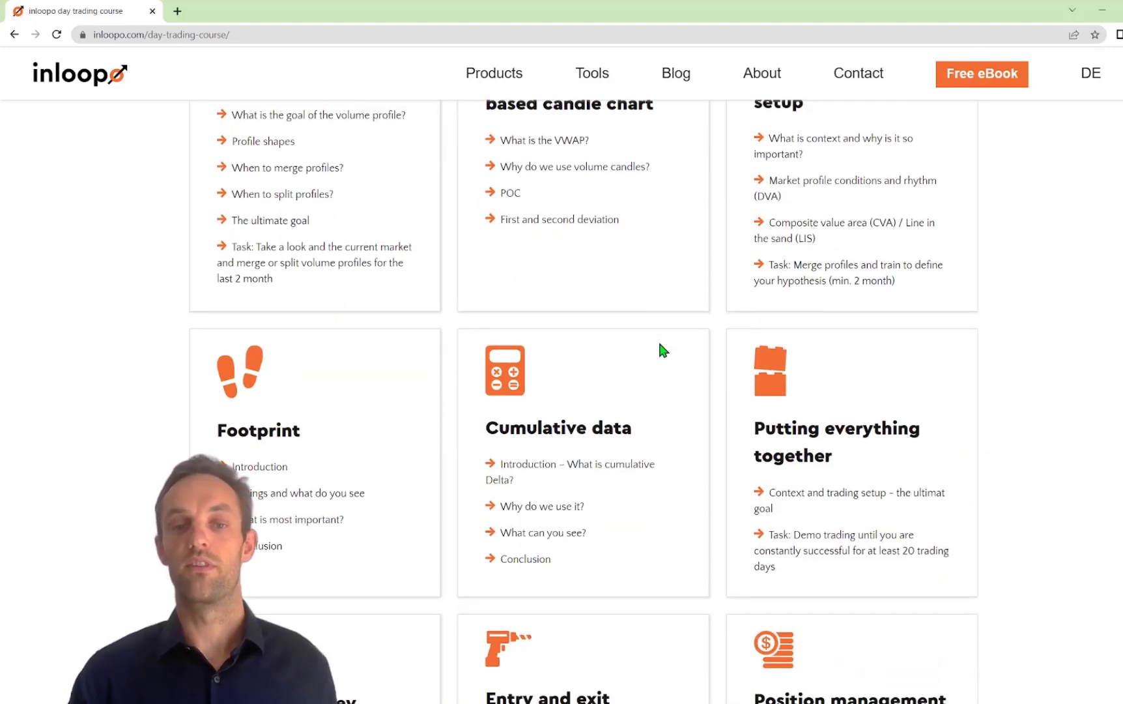
scroll(657, 385, "down", 1)
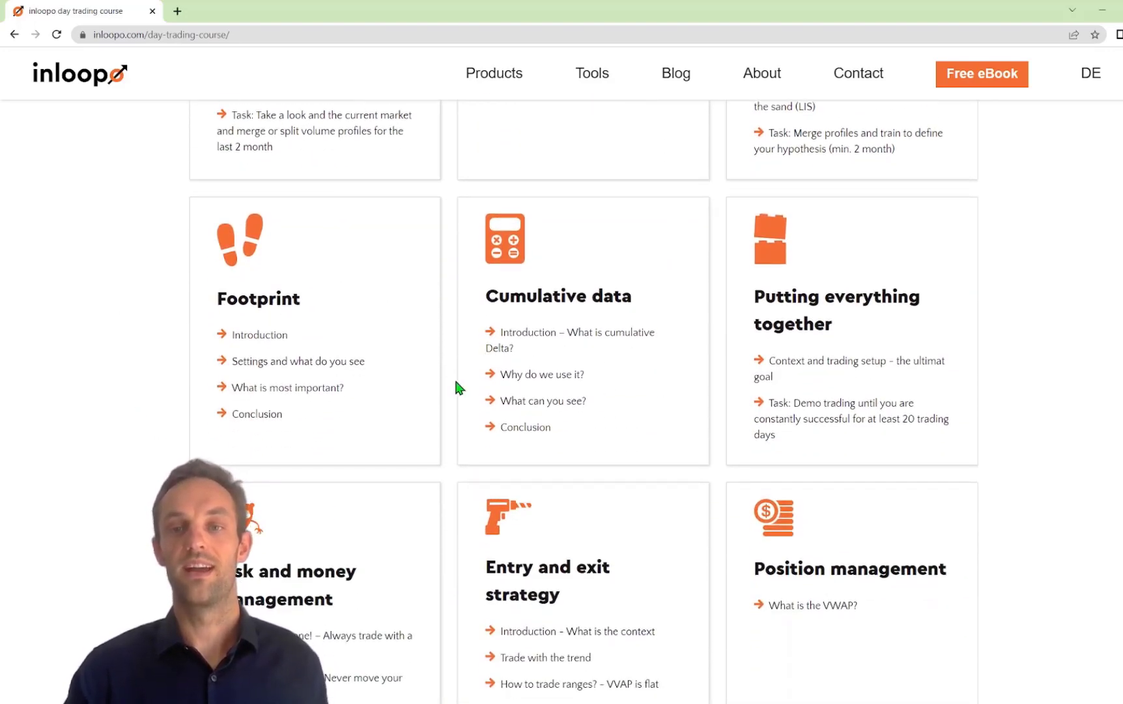
scroll(838, 270, "down", 3)
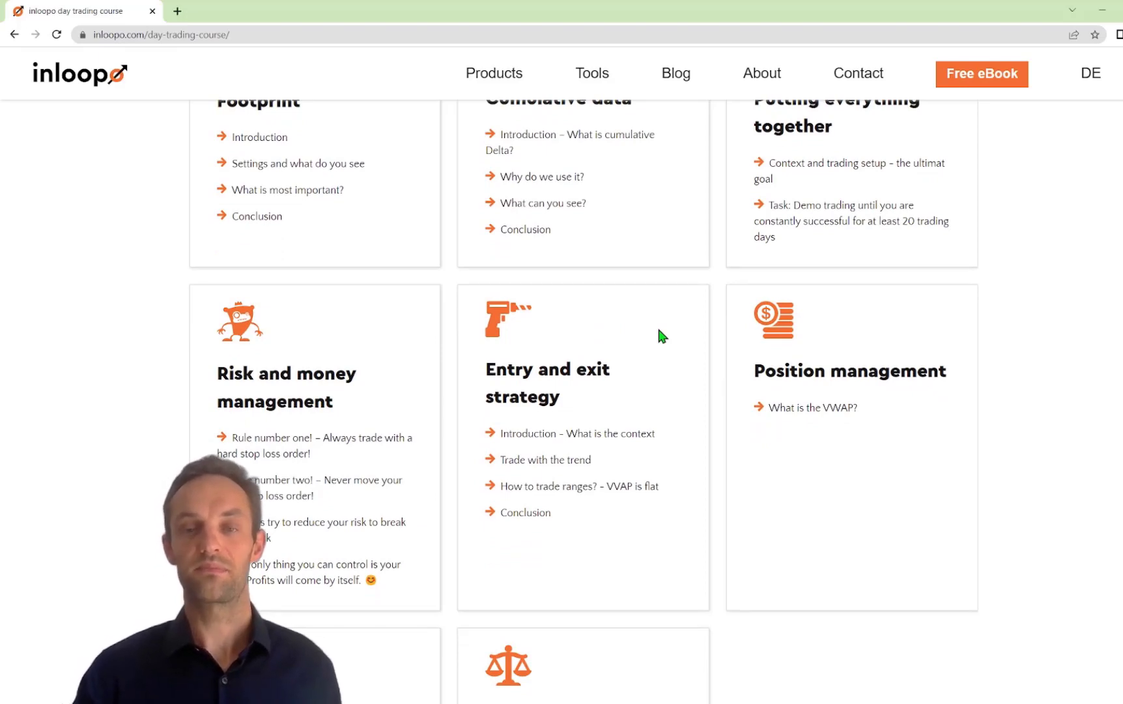
scroll(660, 333, "up", 15)
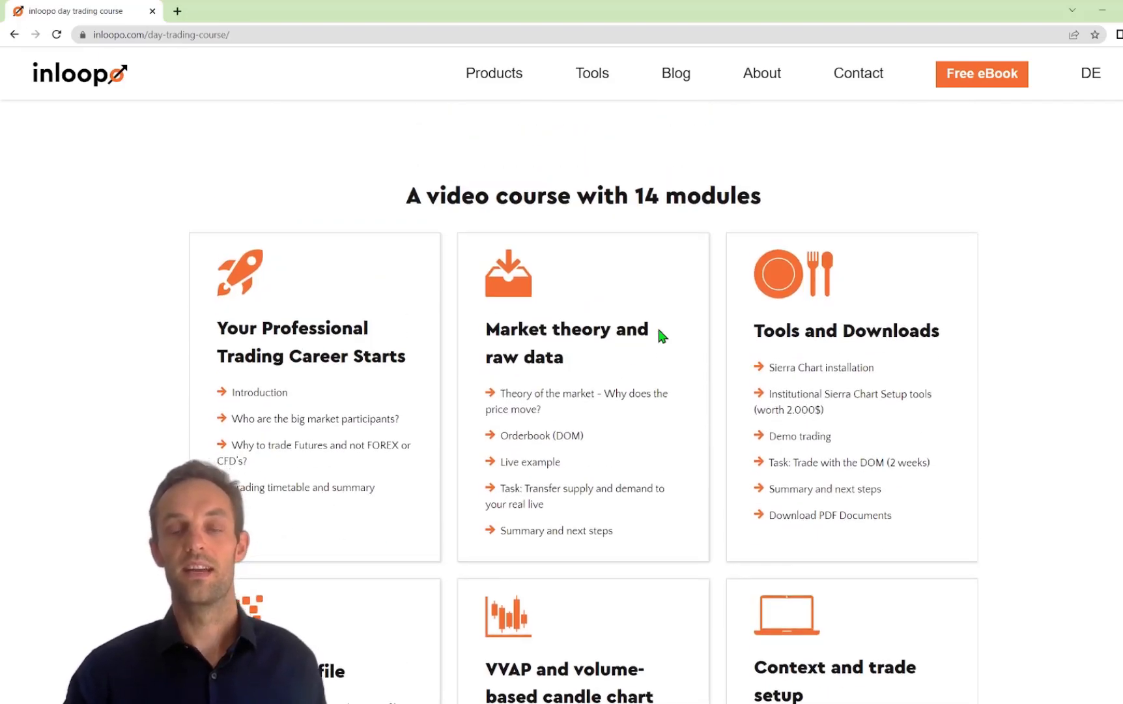